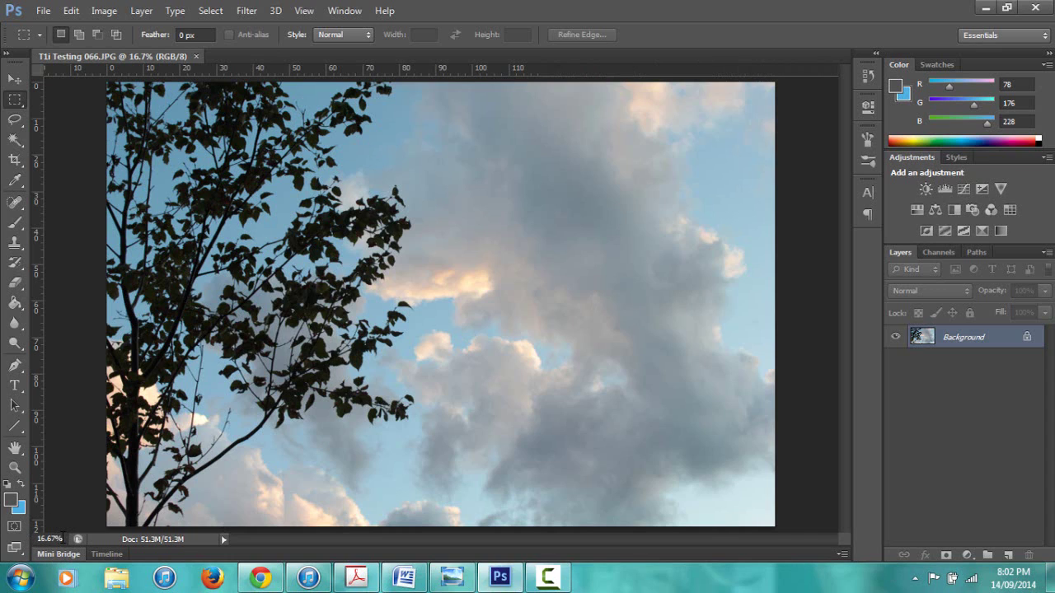
Examine the leaves and clouds of the sky photo at 100% and 50% magnification before returning to the whole image
left_click(49, 539)
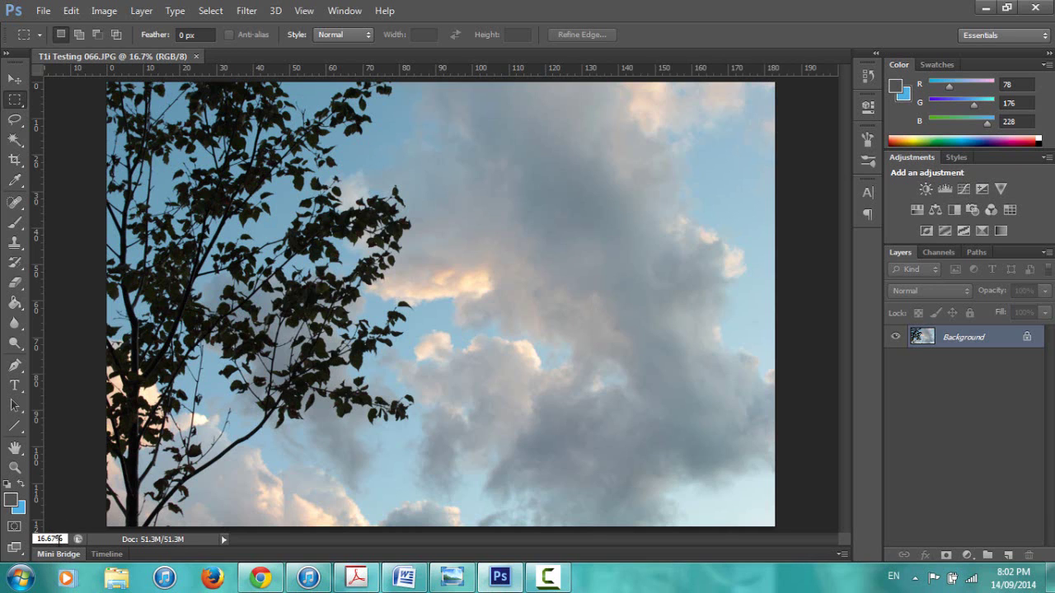
type("100")
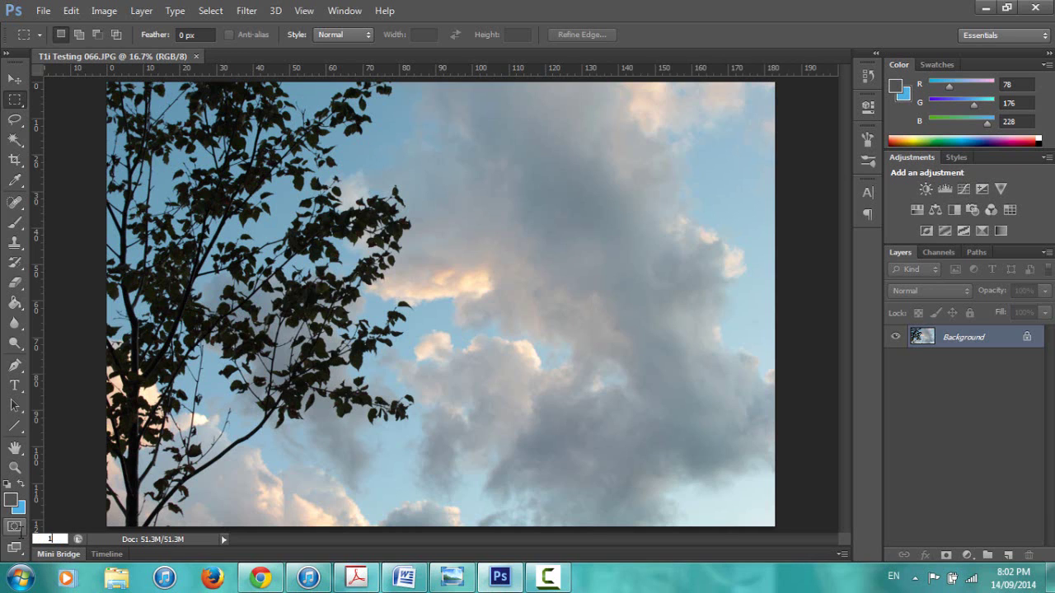
key("Return")
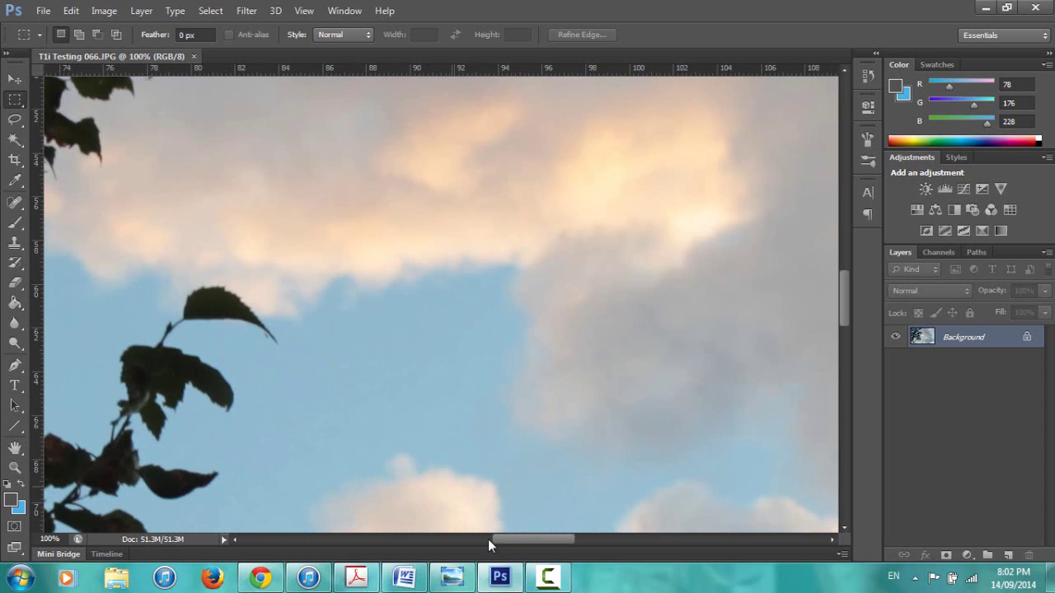
left_click_drag(499, 541, 464, 537)
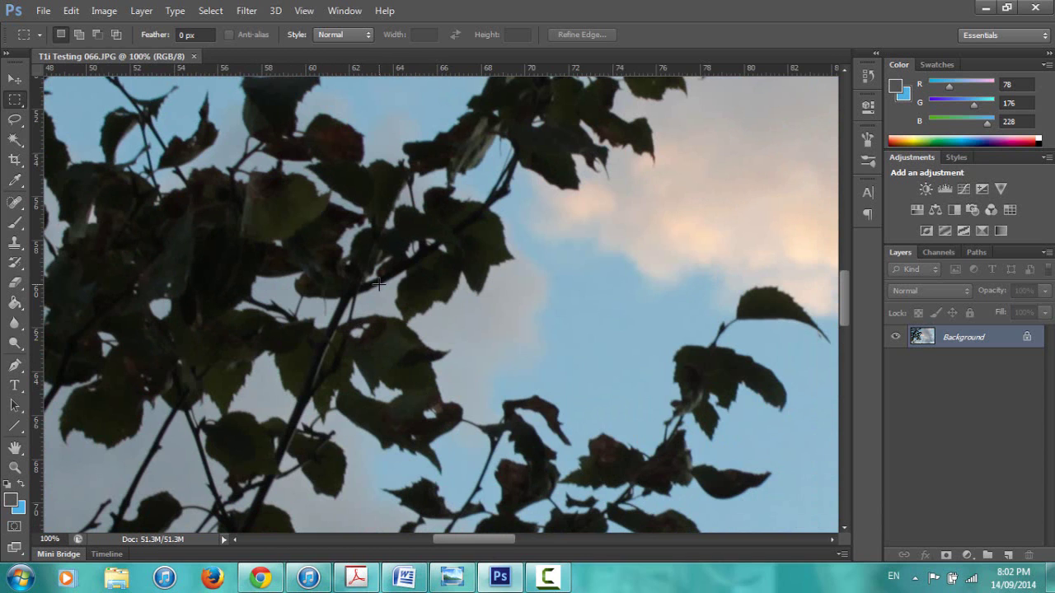
key("ctrl+minus")
key("ctrl+minus")
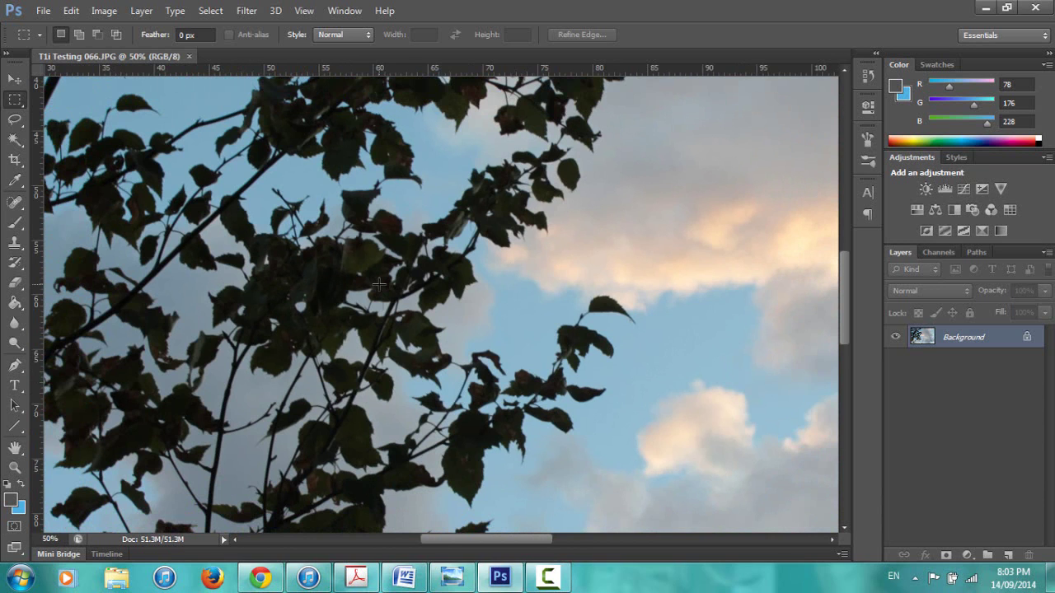
key("ctrl+minus")
key("ctrl+minus")
key("ctrl+minus")
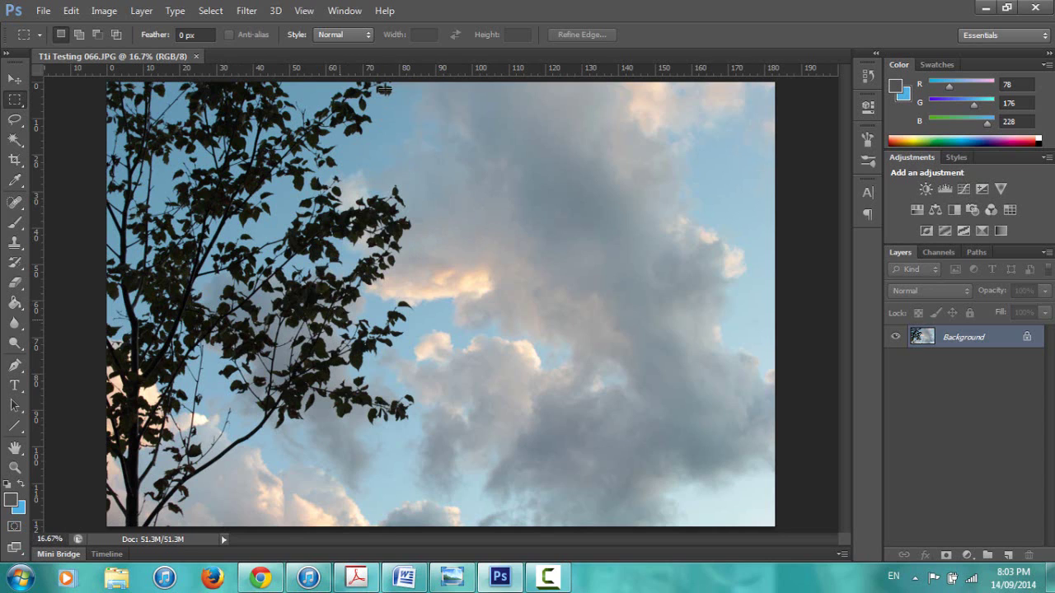
Open the image size settings and change the document size units to inches
left_click(114, 17)
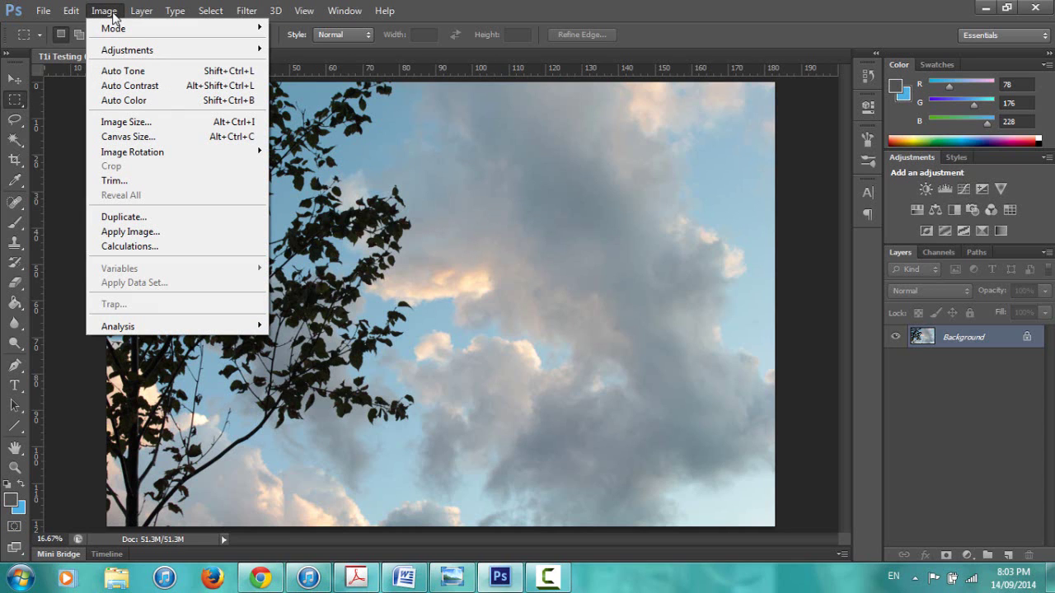
left_click(115, 122)
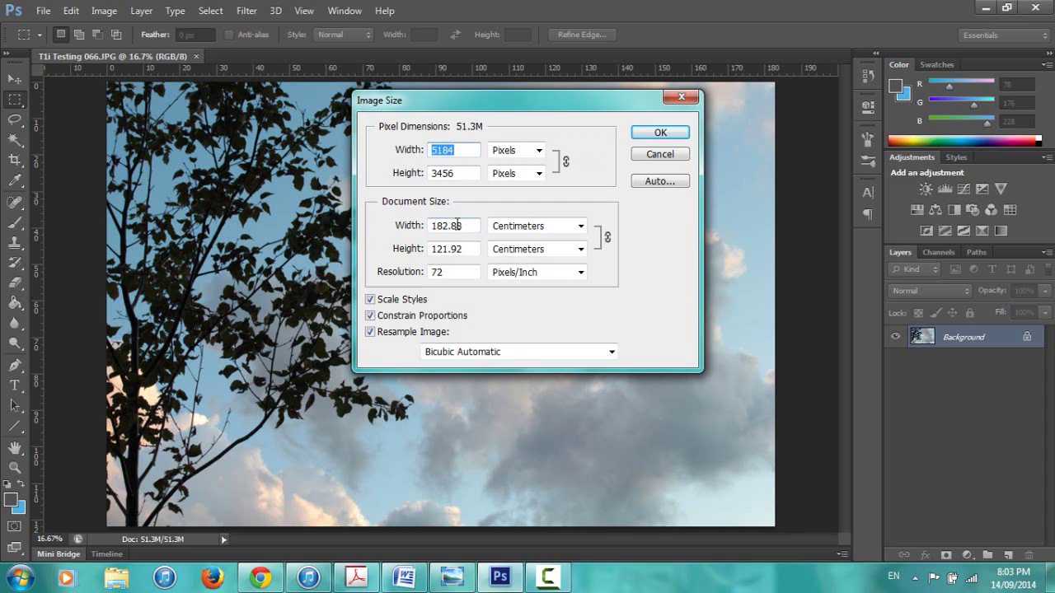
left_click(581, 230)
left_click(568, 254)
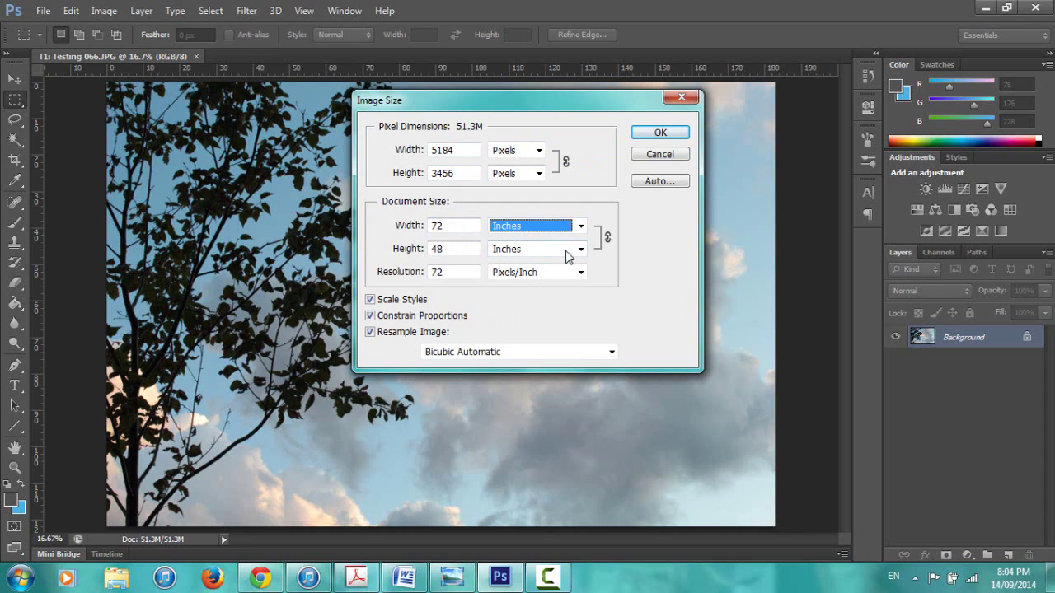
left_click(580, 231)
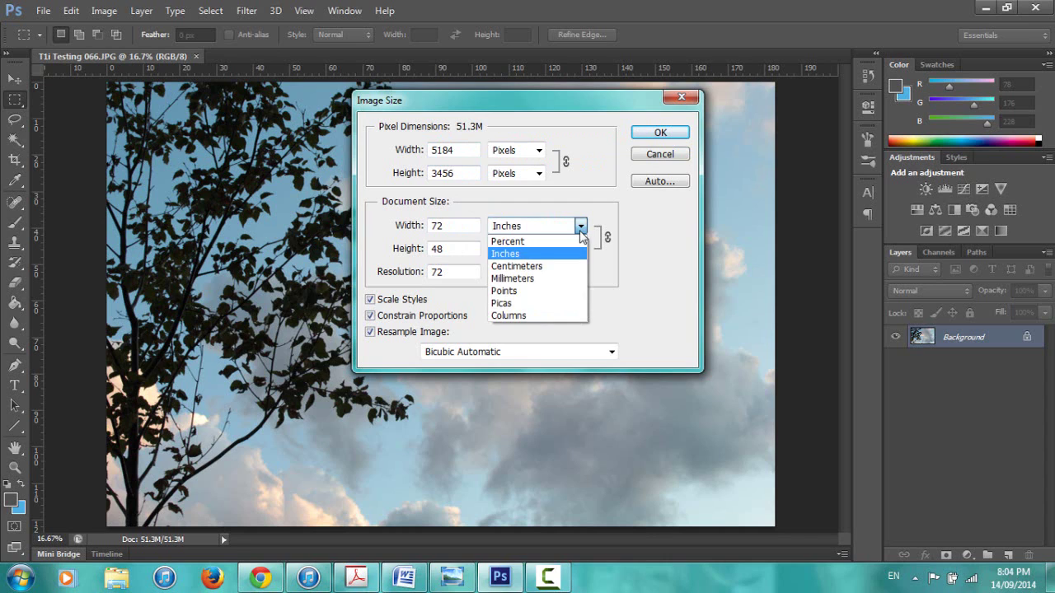
left_click(581, 230)
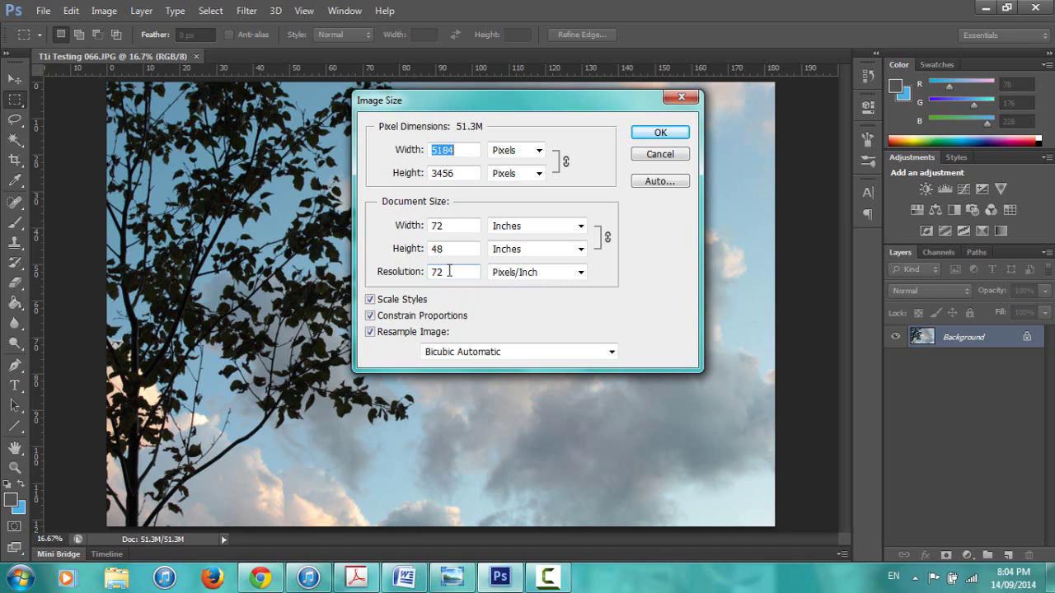
Try resolutions of 150 and 300 pixels/inch for the image, with a document width of 6 inches
left_click_drag(450, 271, 427, 272)
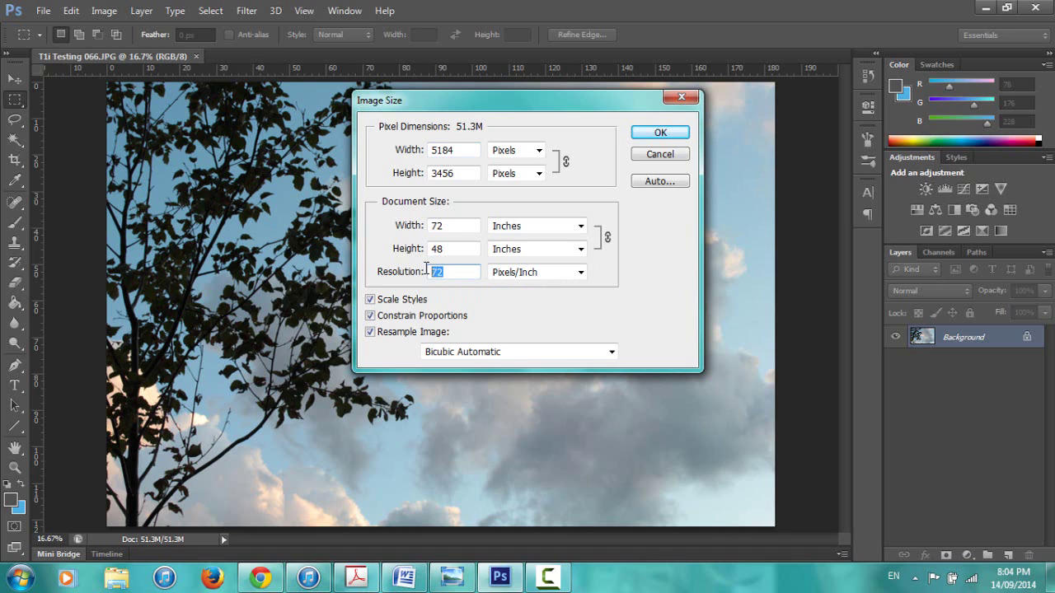
type("150")
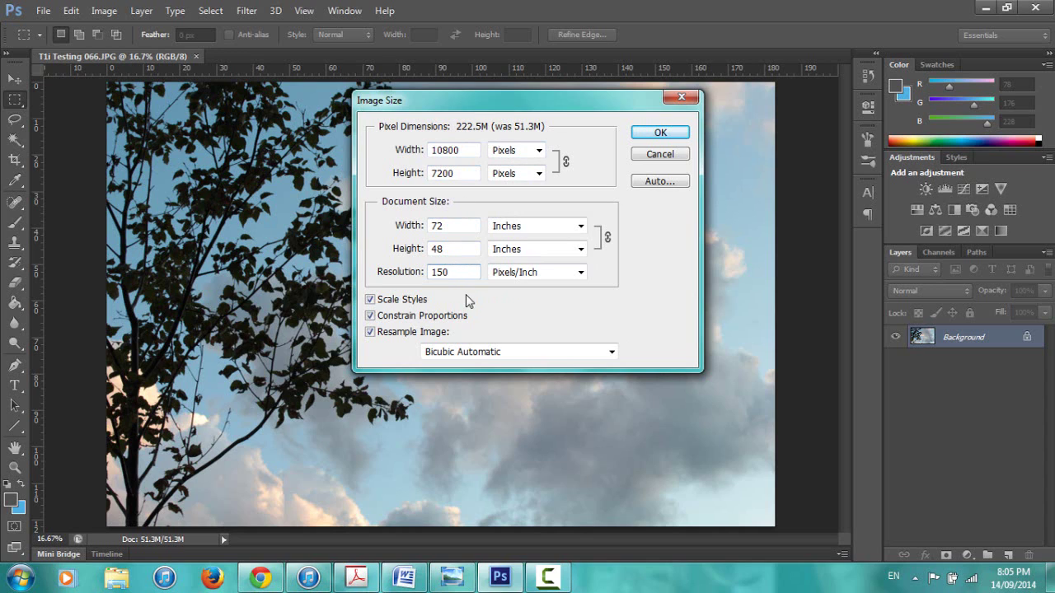
key("BackSpace")
key("BackSpace")
key("BackSpace")
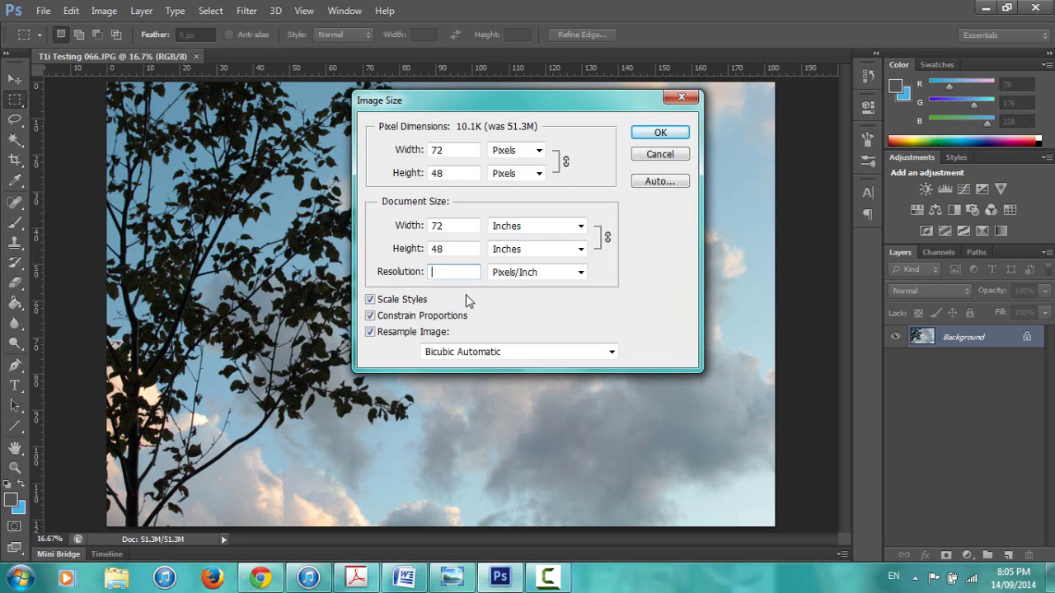
type("300")
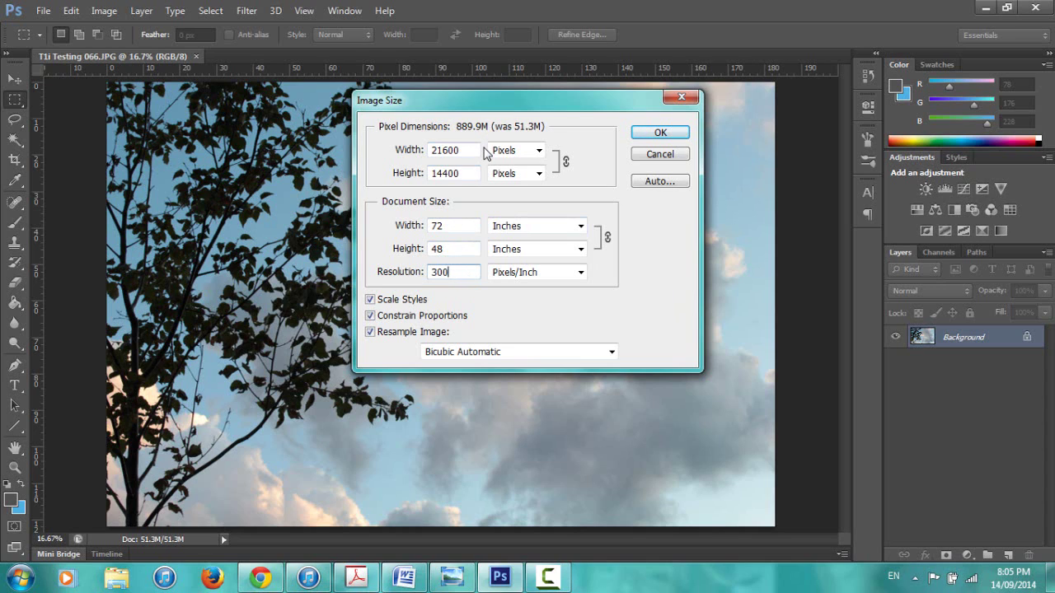
double_click(451, 227)
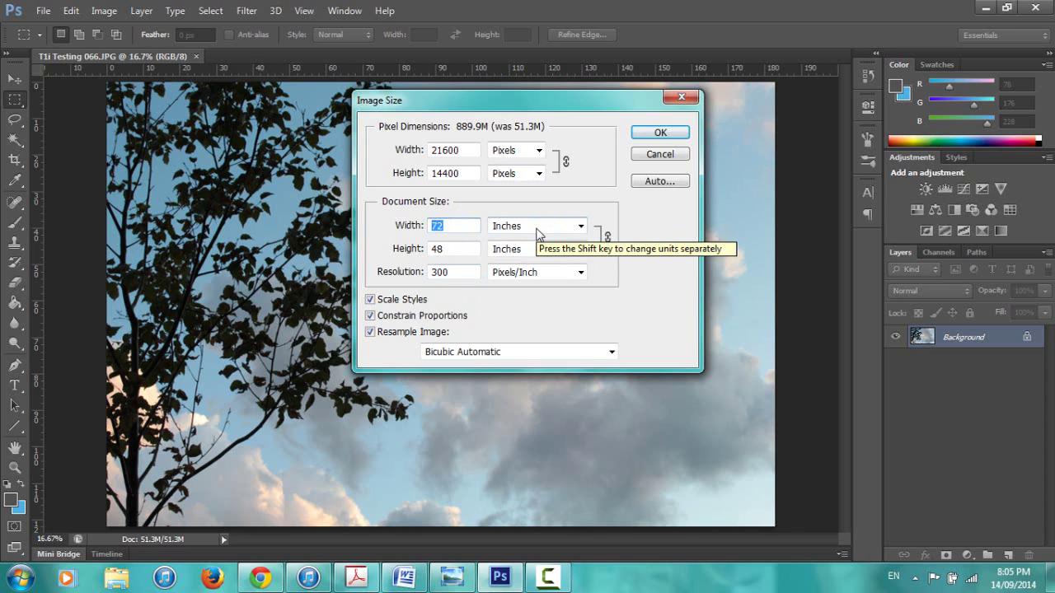
type("6")
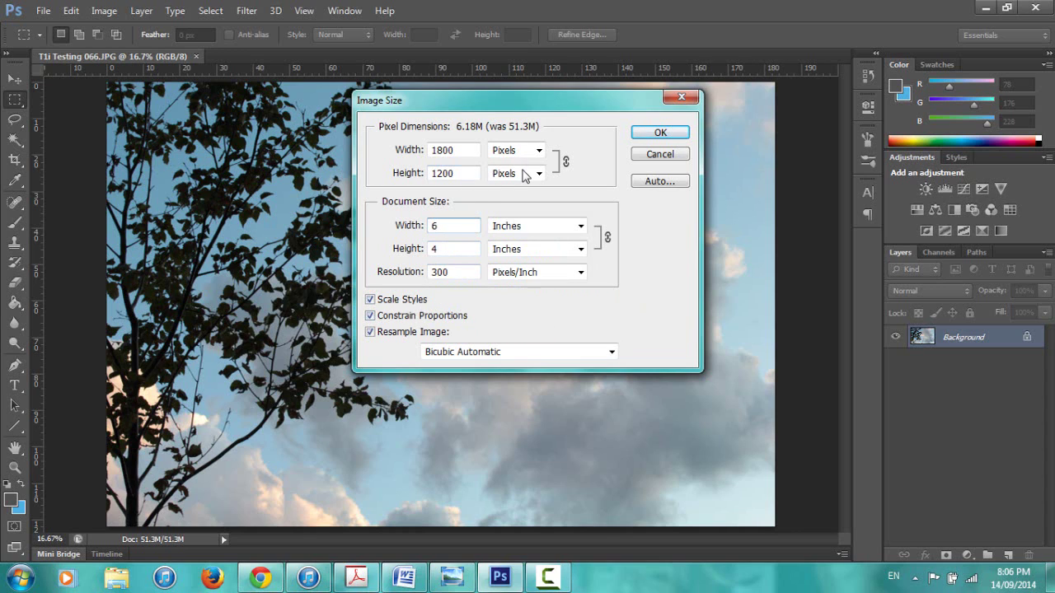
Try a resolution of 72 pixels/inch with a width of 500 pixels in the image size settings
key("Tab")
key("Tab")
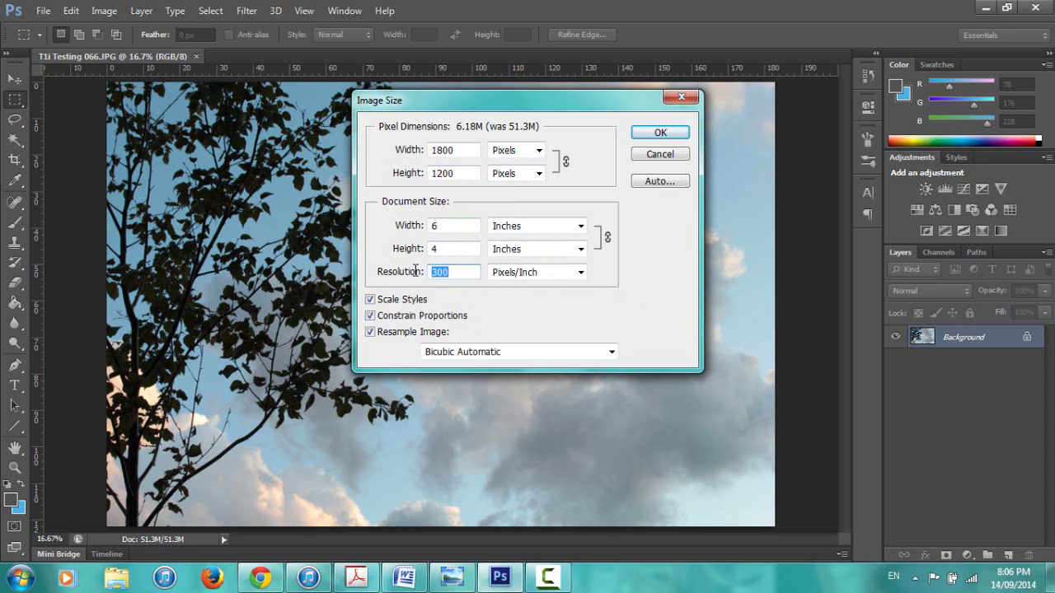
type("72")
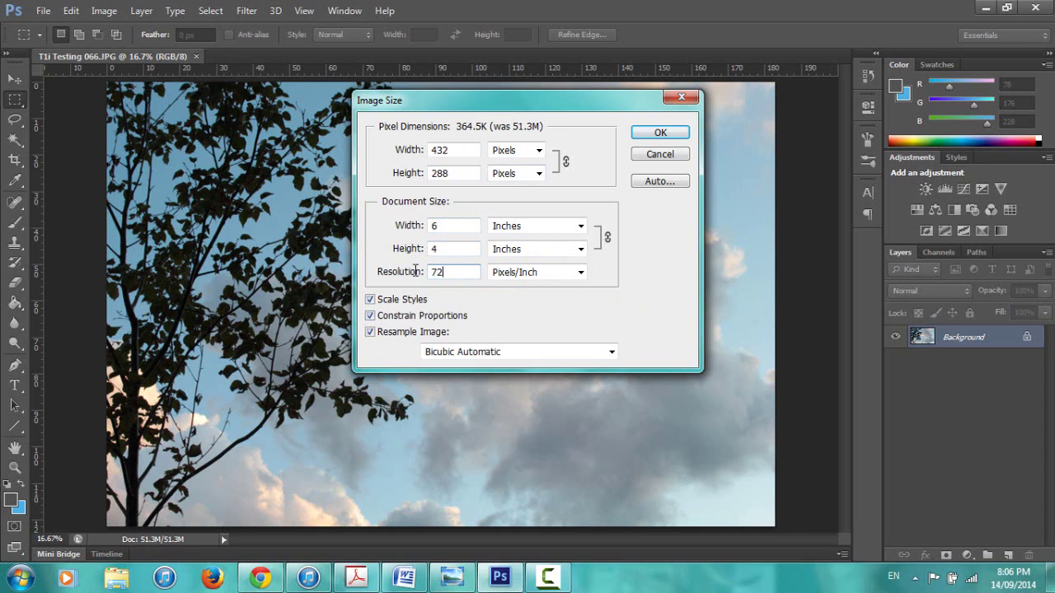
left_click(467, 150)
left_click_drag(464, 151, 426, 149)
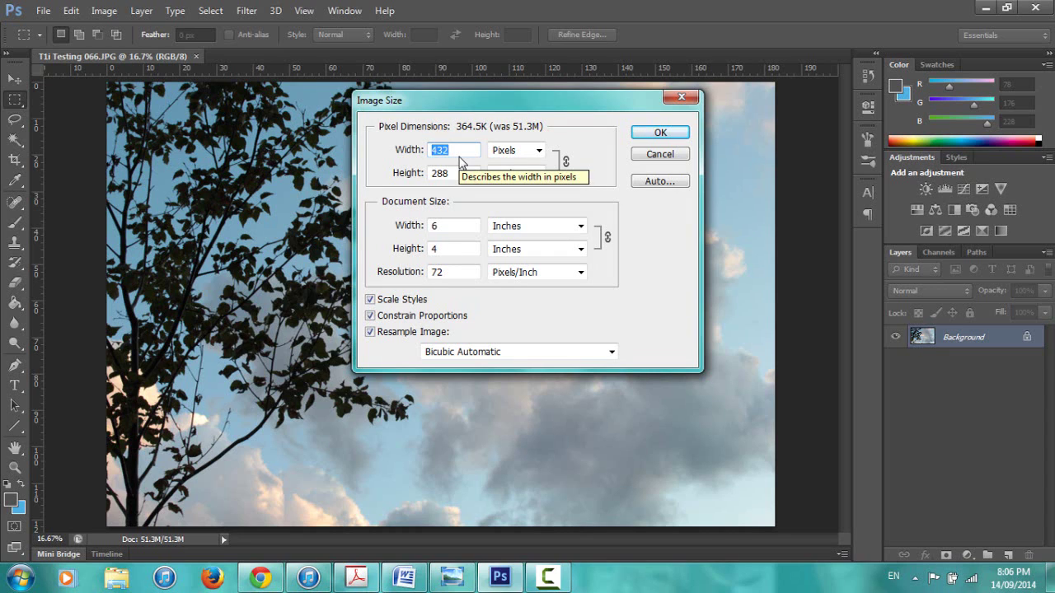
type("500")
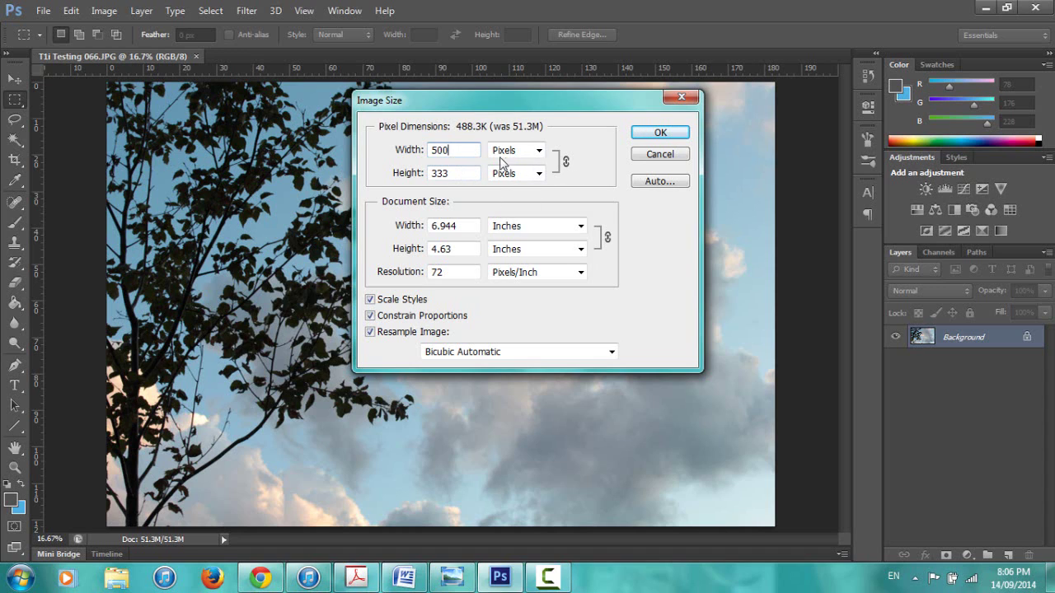
Resize the photo to a document width of 6 inches at a resolution of 300 pixels/inch
double_click(453, 273)
type("300")
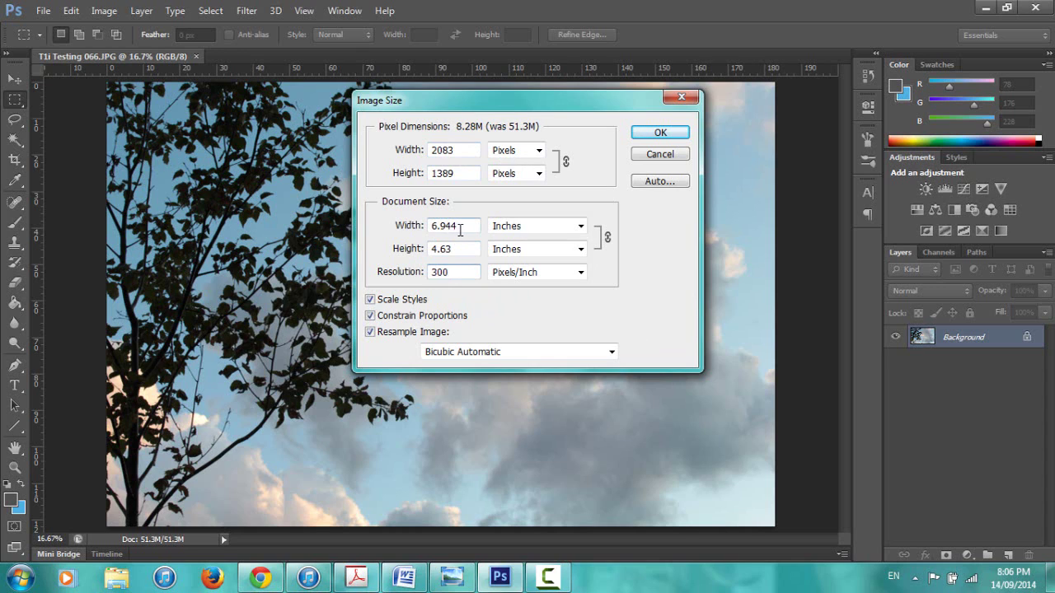
left_click_drag(465, 227, 422, 227)
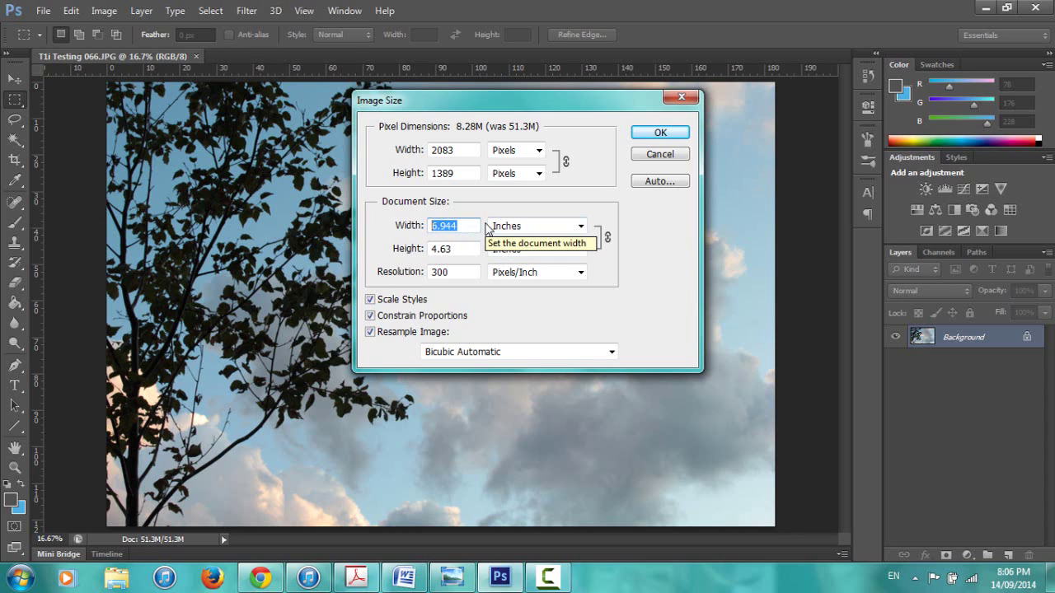
type("6")
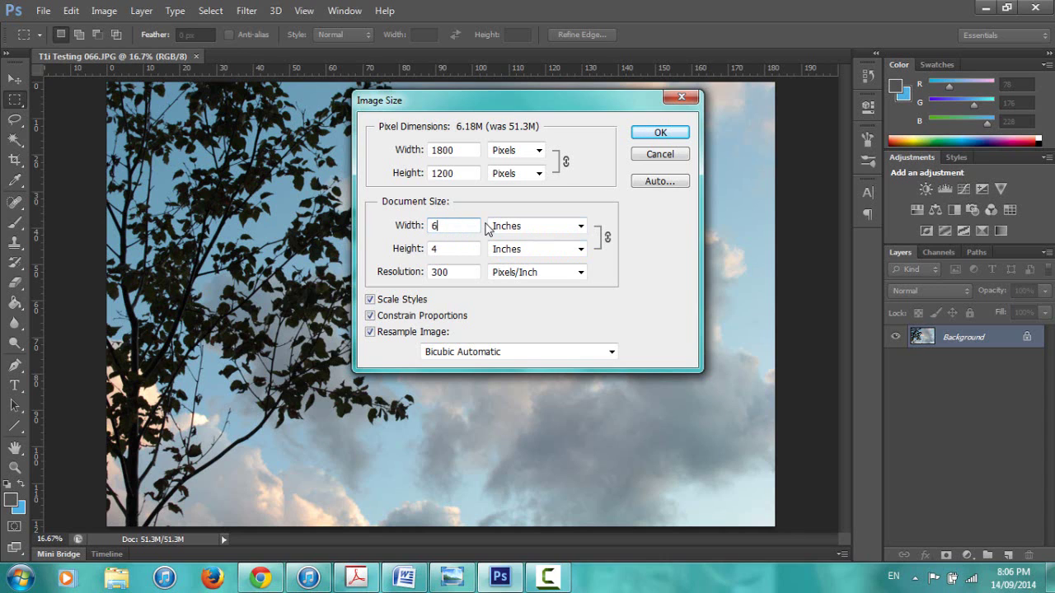
left_click(642, 133)
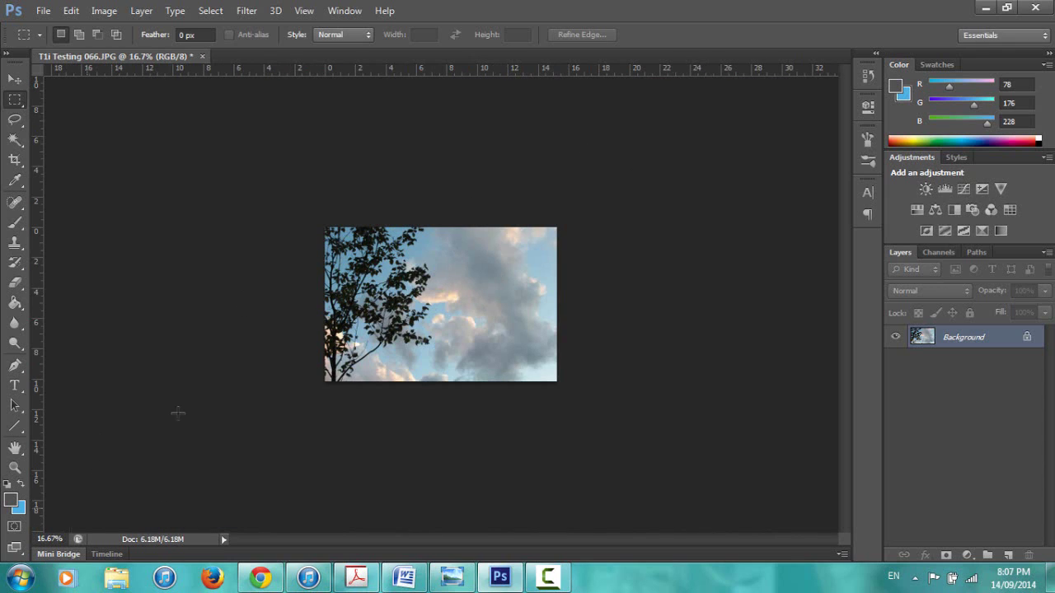
Inspect the resized photo at a higher magnification
key("ctrl+plus")
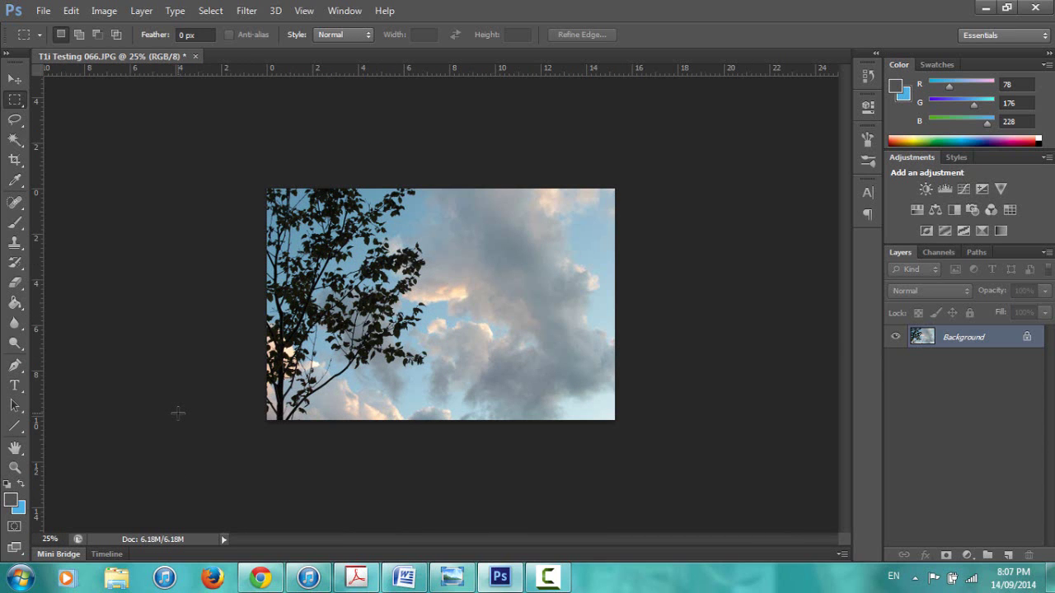
key("ctrl+plus")
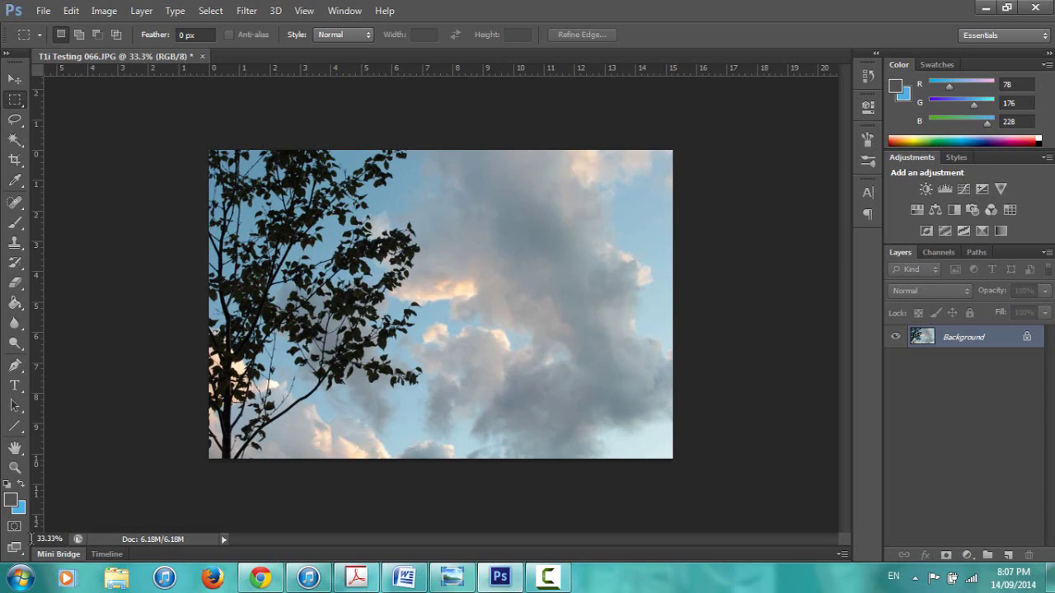